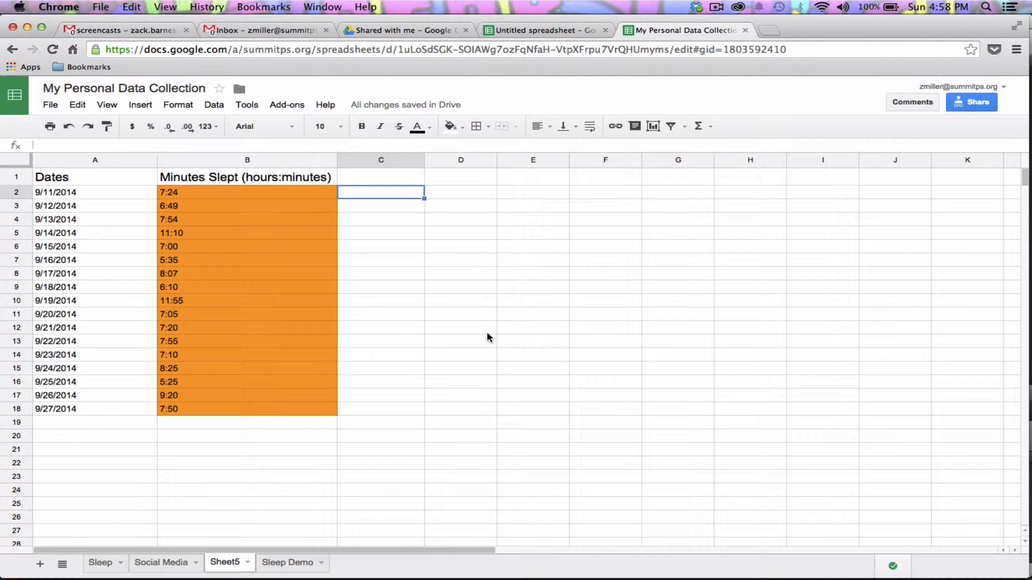
left_click(263, 160)
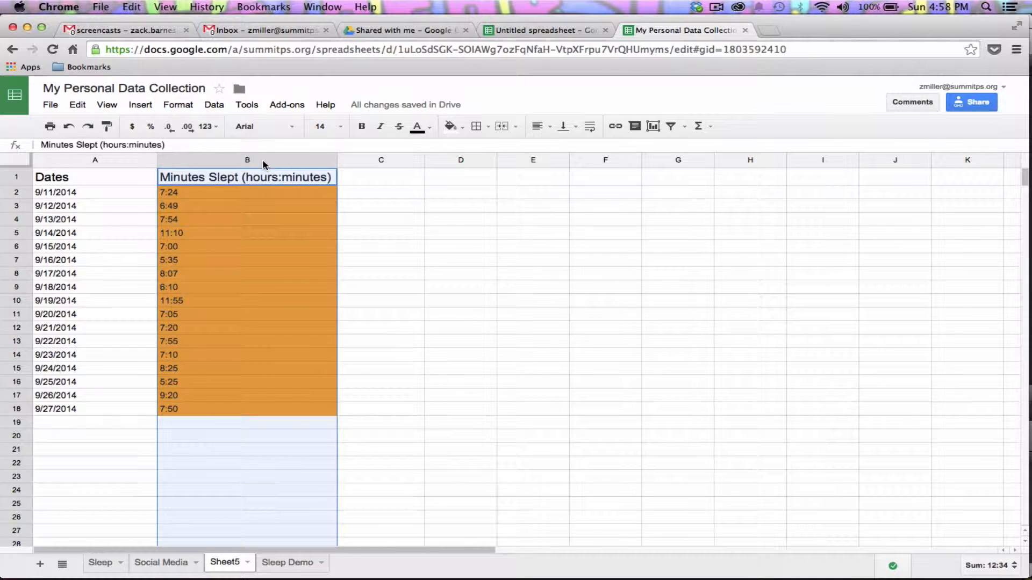
left_click(110, 158)
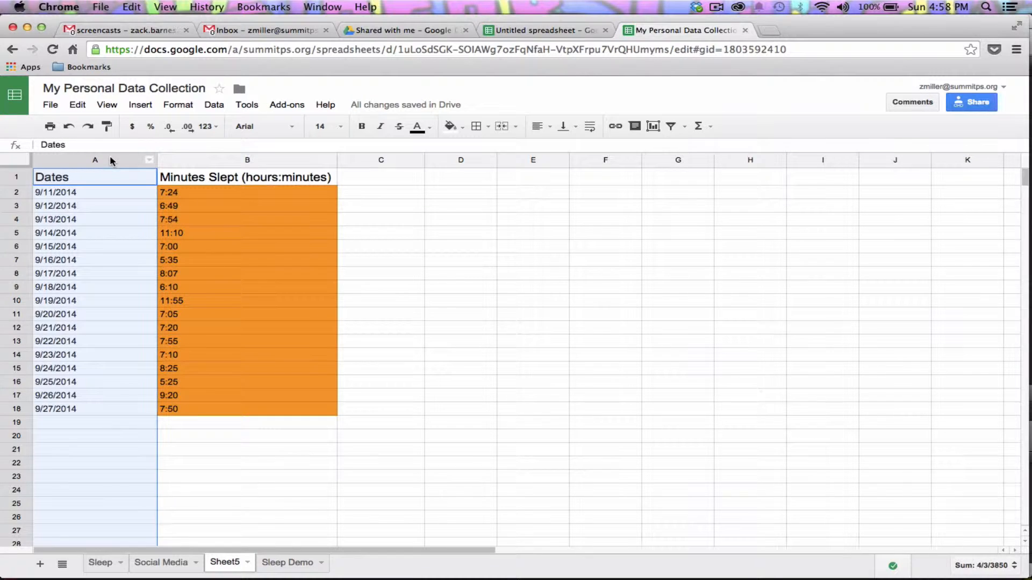
left_click(362, 196)
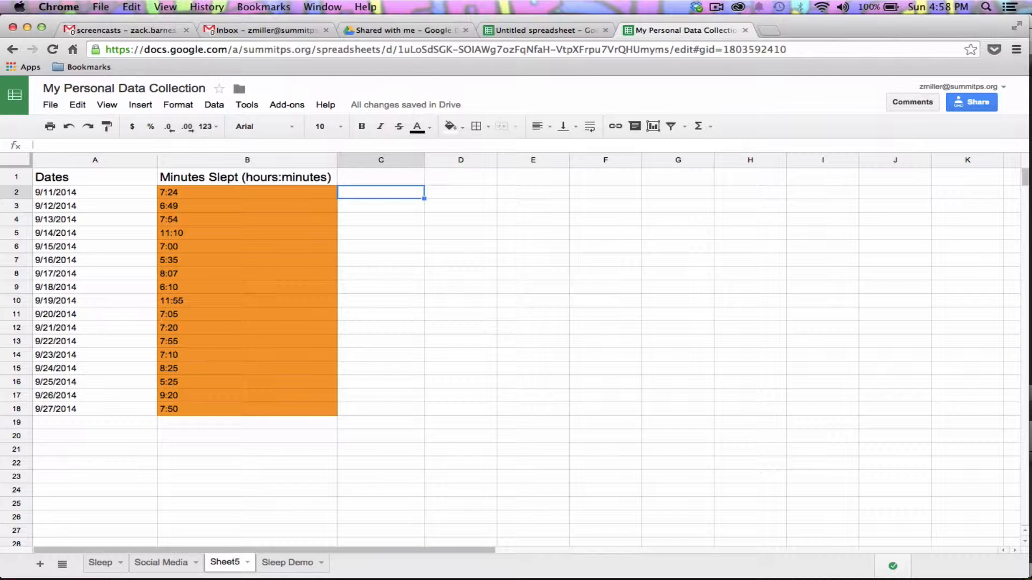
type("=SUM")
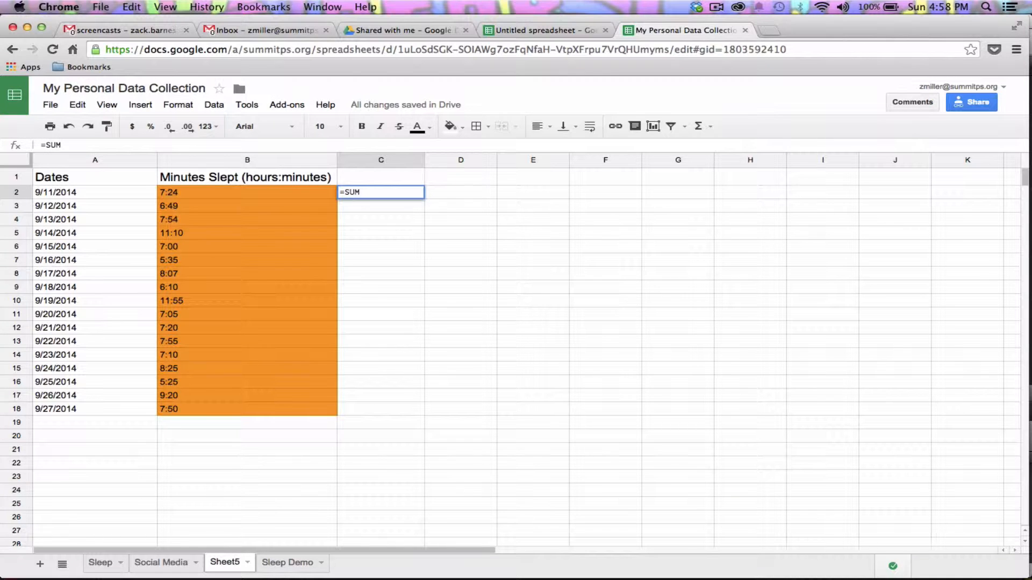
type("(")
key("BackSpace")
key("BackSpace")
key("BackSpace")
key("BackSpace")
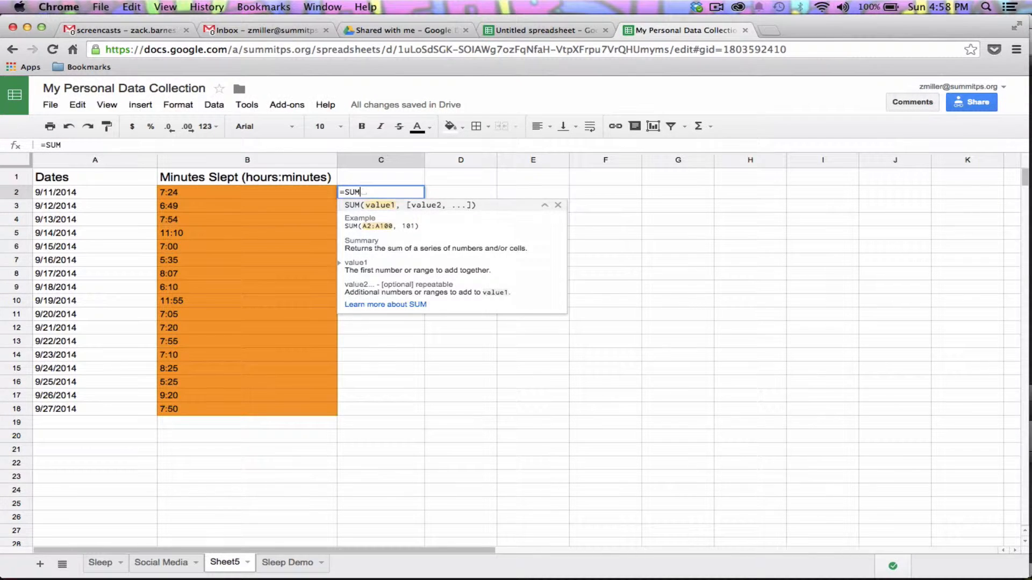
type("AVERGAGE(")
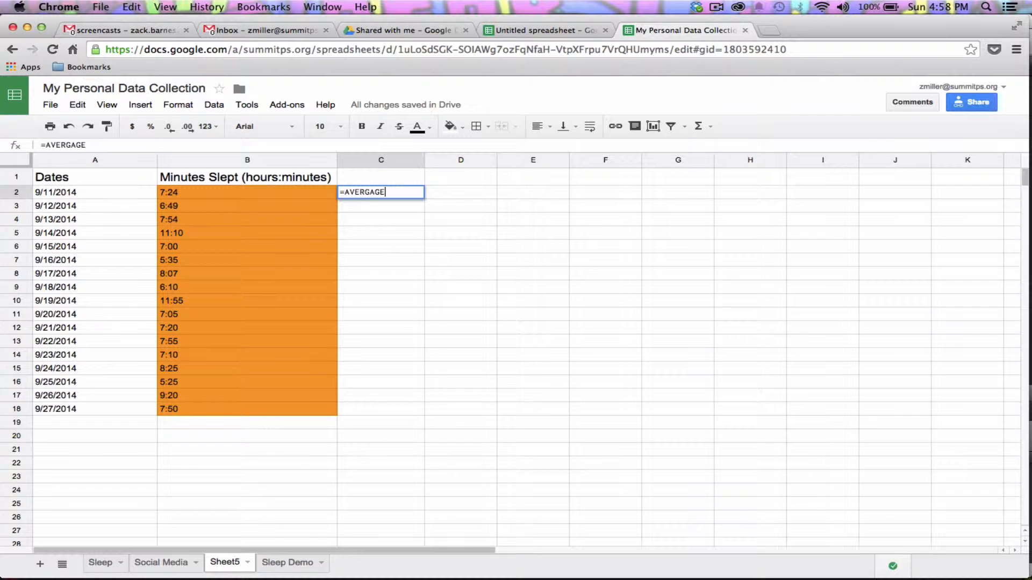
key("BackSpace")
key("BackSpace")
key("BackSpace")
key("BackSpace")
key("BackSpace")
key("BackSpace")
key("BackSpace")
key("BackSpace")
key("BackSpace")
Split the sleep time in B2 at the colon with =SPLIT(B2,":") in C2, and fill the formula down through C18.
type("SPLIT(")
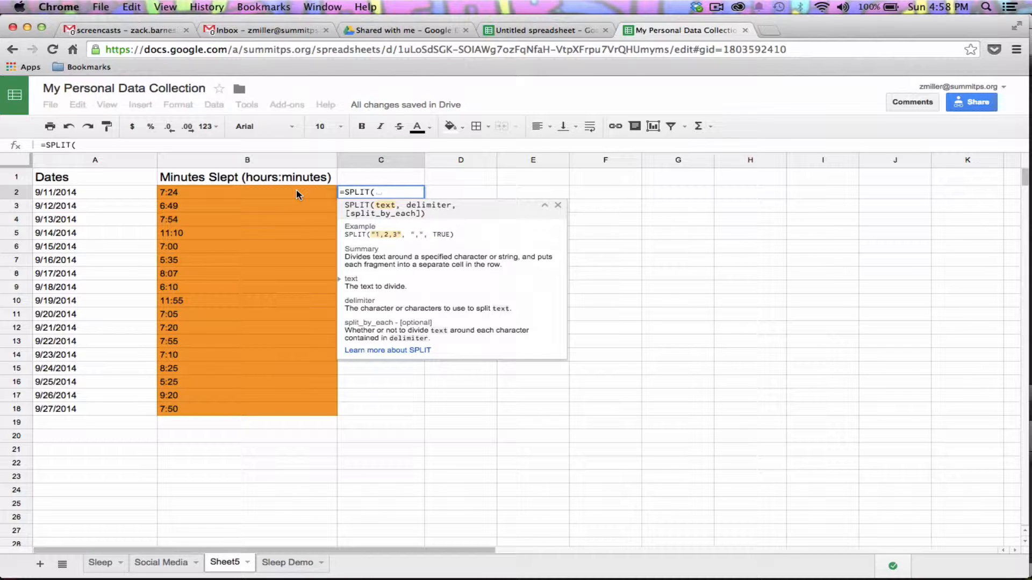
left_click(182, 193)
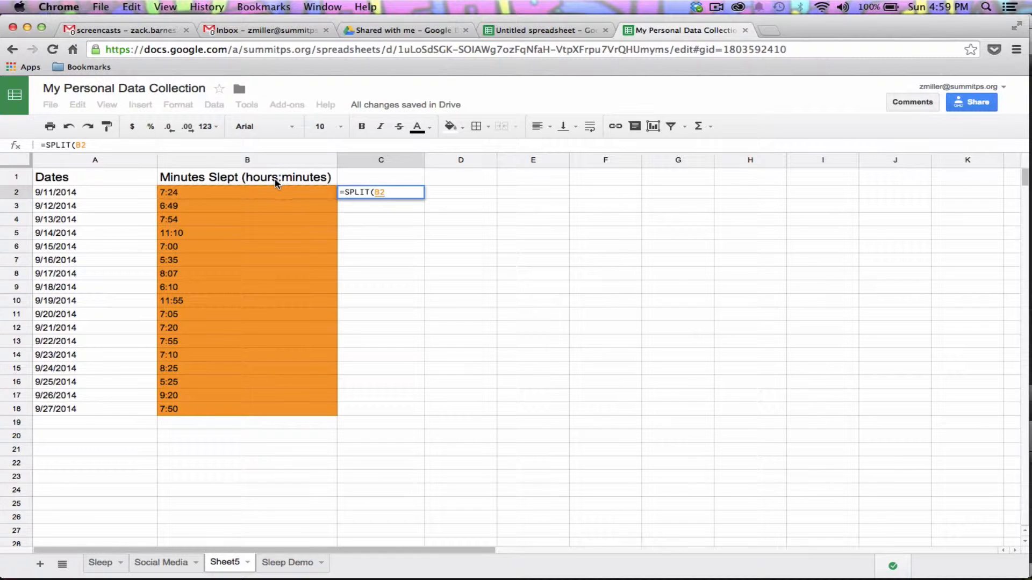
type(",")
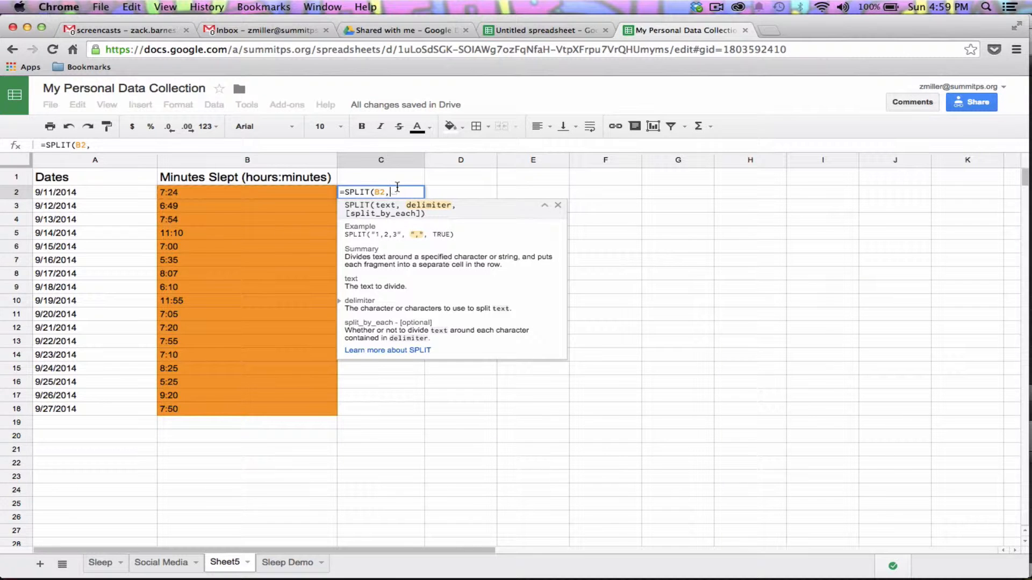
type("\"")
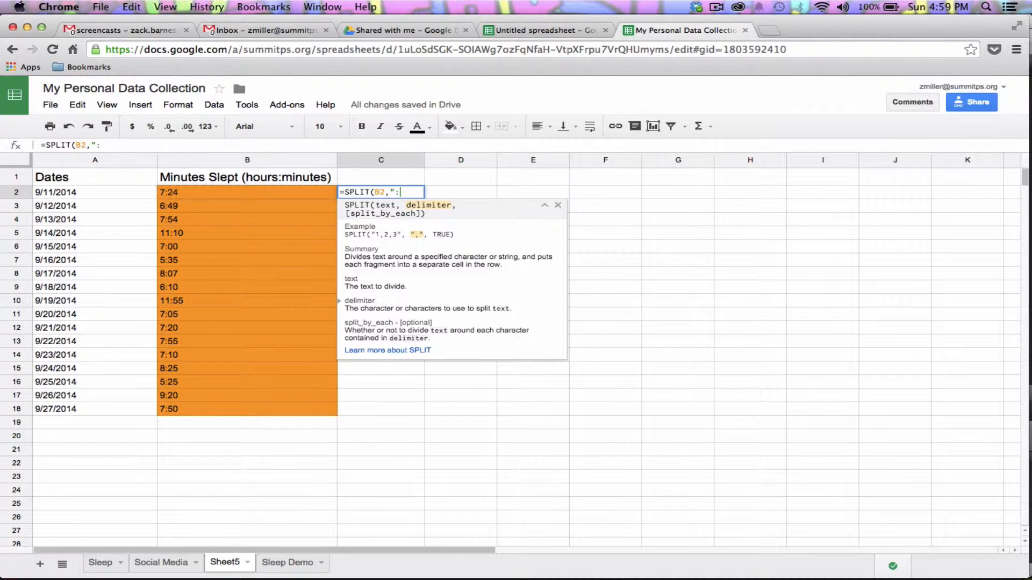
type(":\"")
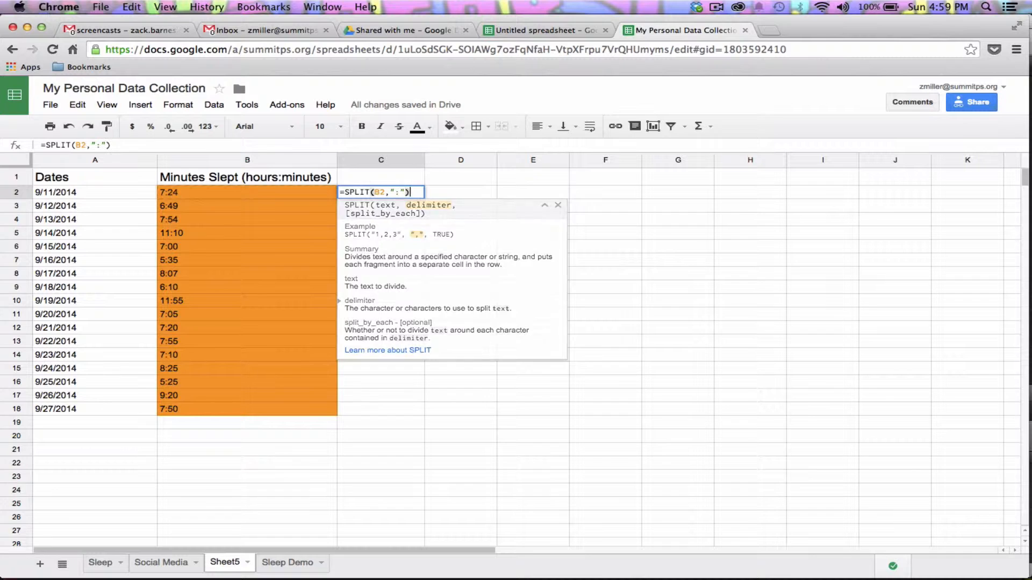
type(")")
key("Return")
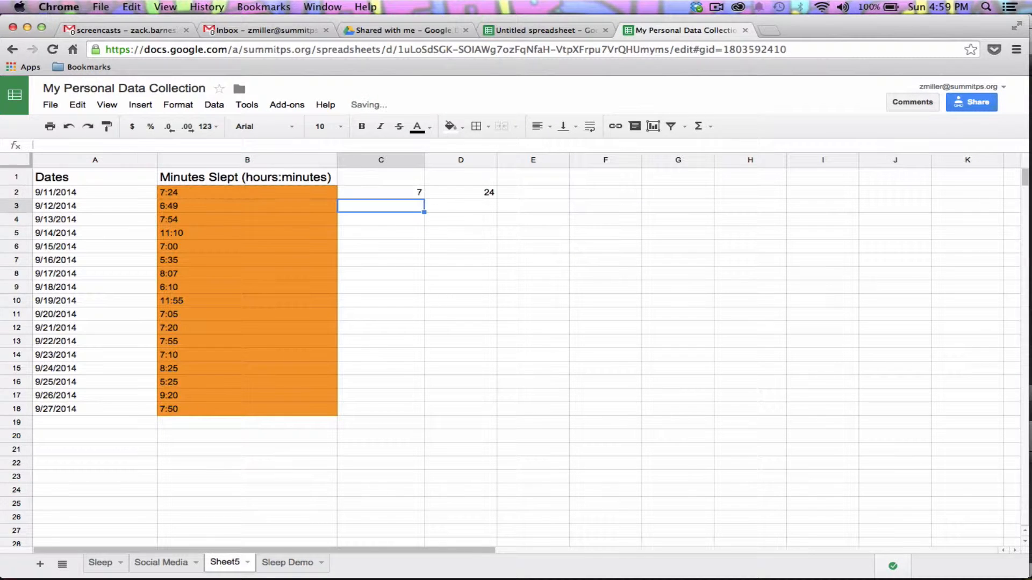
left_click(414, 195)
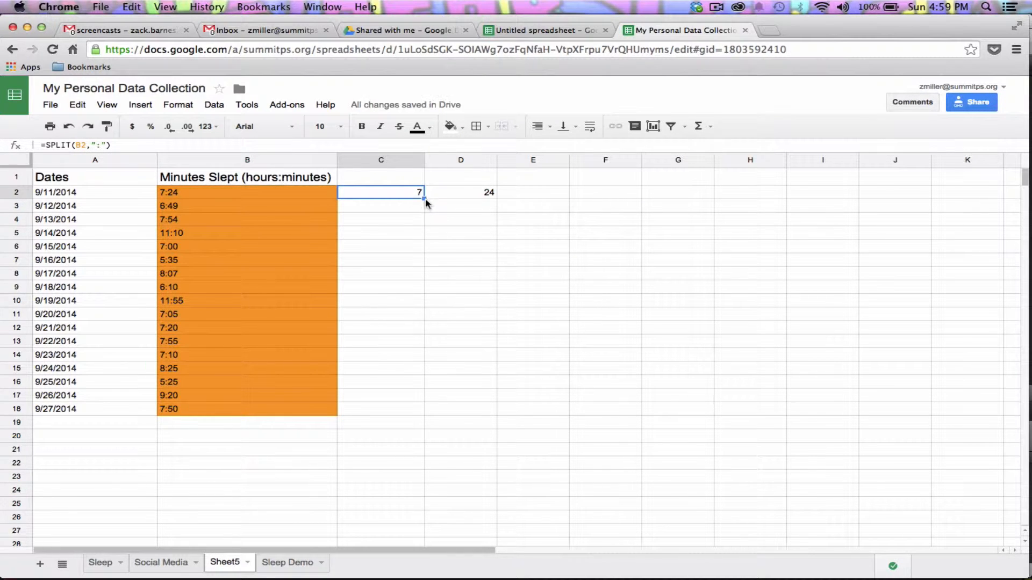
left_click_drag(423, 200, 419, 404)
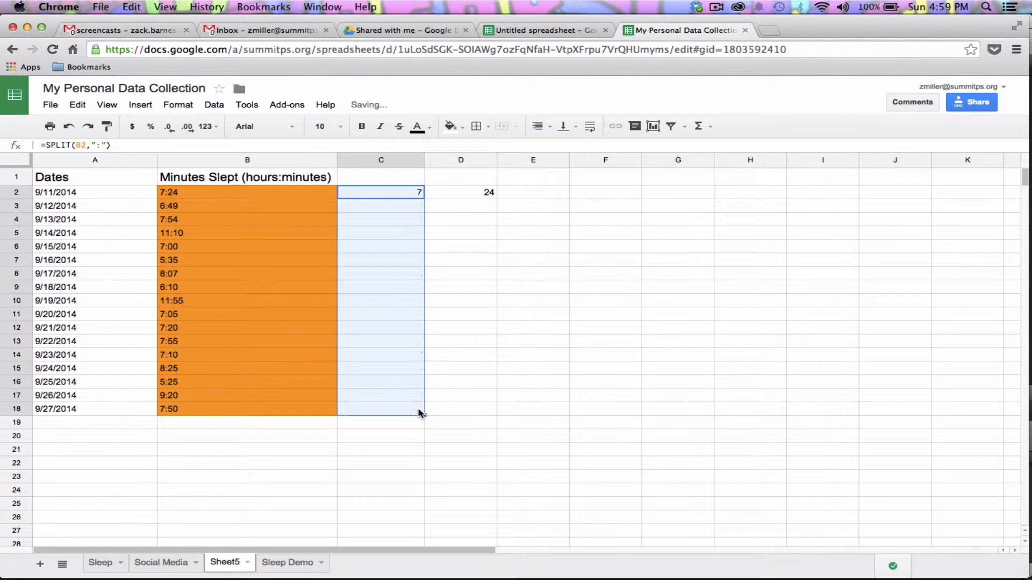
Add the heading "hours" in C1 and the heading "minutes" in D1.
left_click(378, 176)
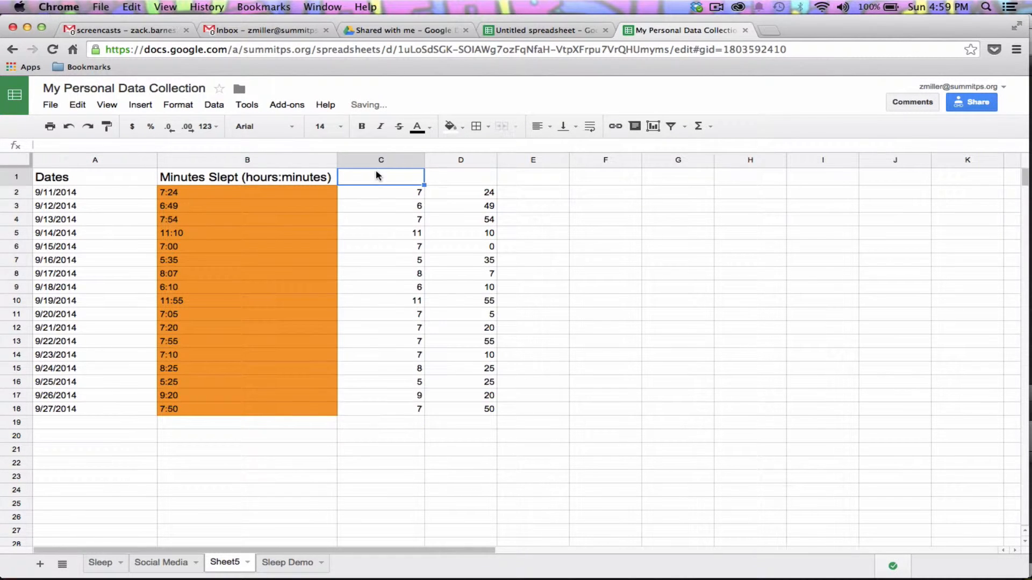
type("hours")
key("Tab")
type("minutes")
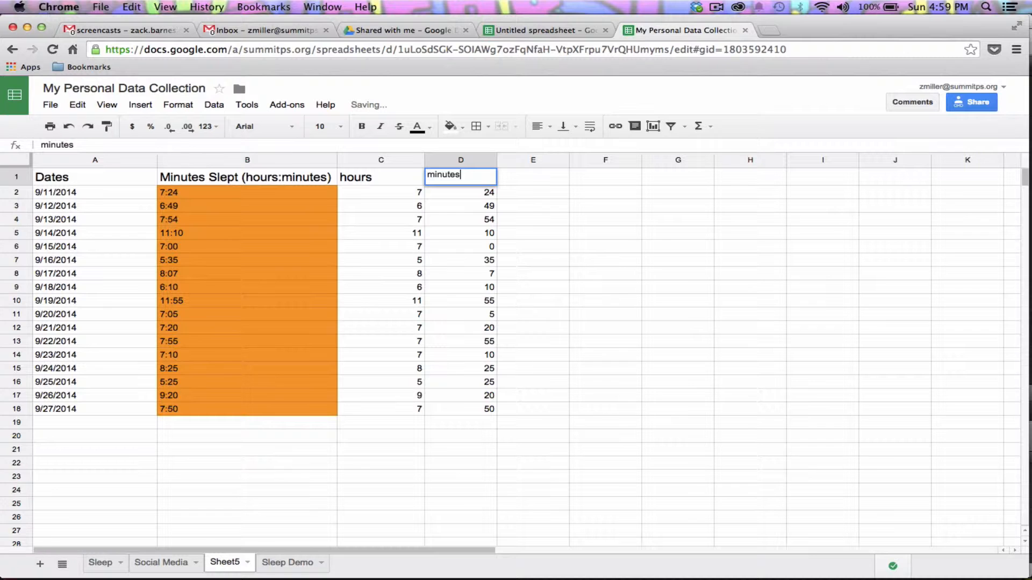
key("Return")
key("Up")
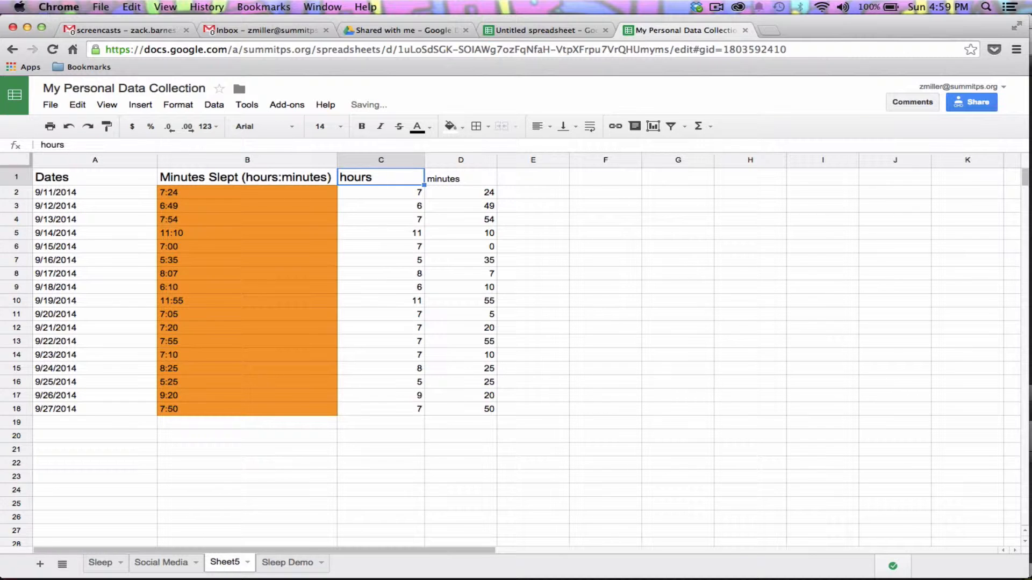
key("Right")
key("Left")
key("Down")
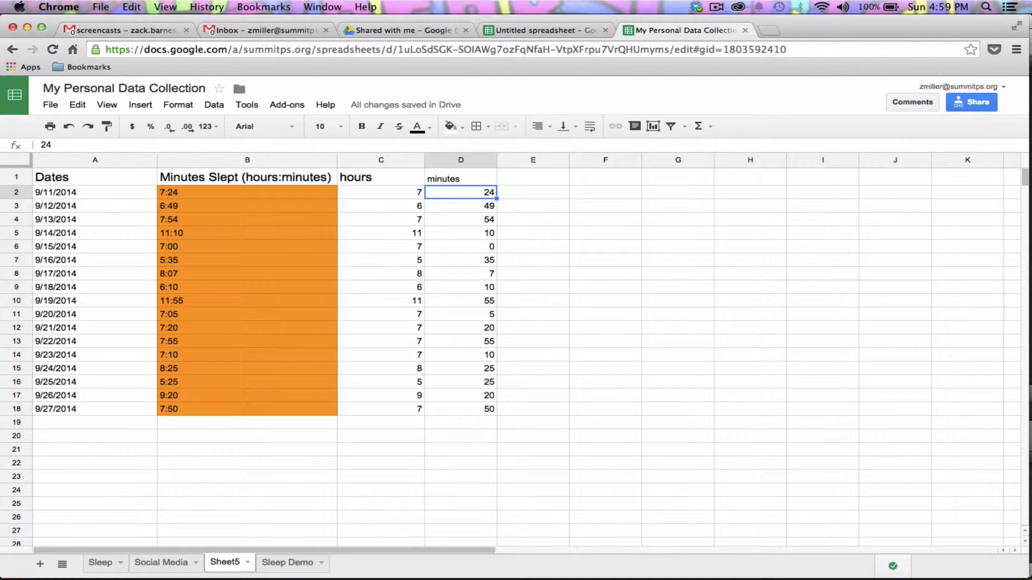
key("Left")
Add the heading "total minutes" in E1, beside the minutes heading.
key("Right")
key("Right")
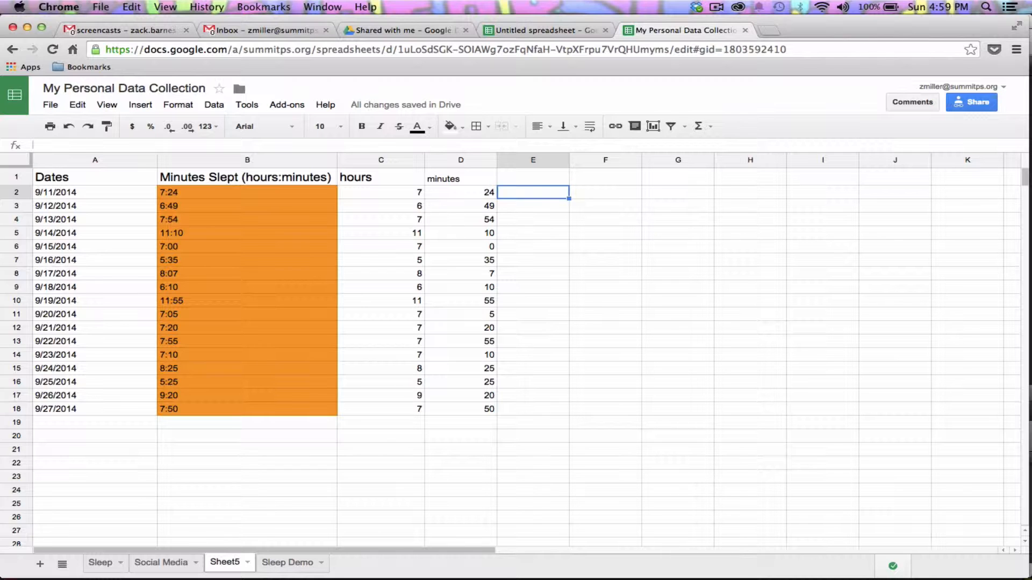
key("Up")
type("total minutes")
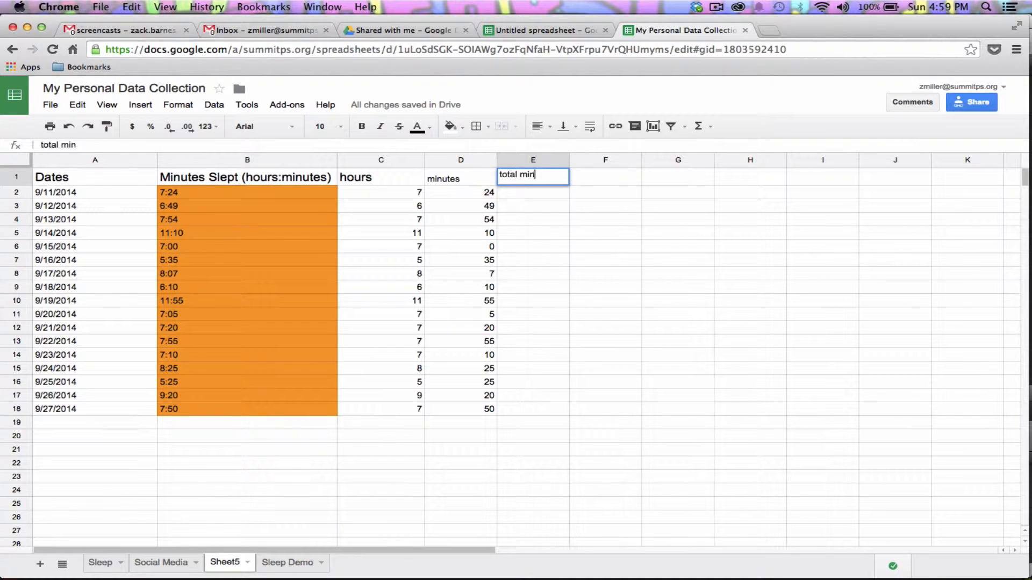
key("Return")
Calculate the total minutes in E2 with the formula =C2*60+D2, and fill it down through E18.
type("=")
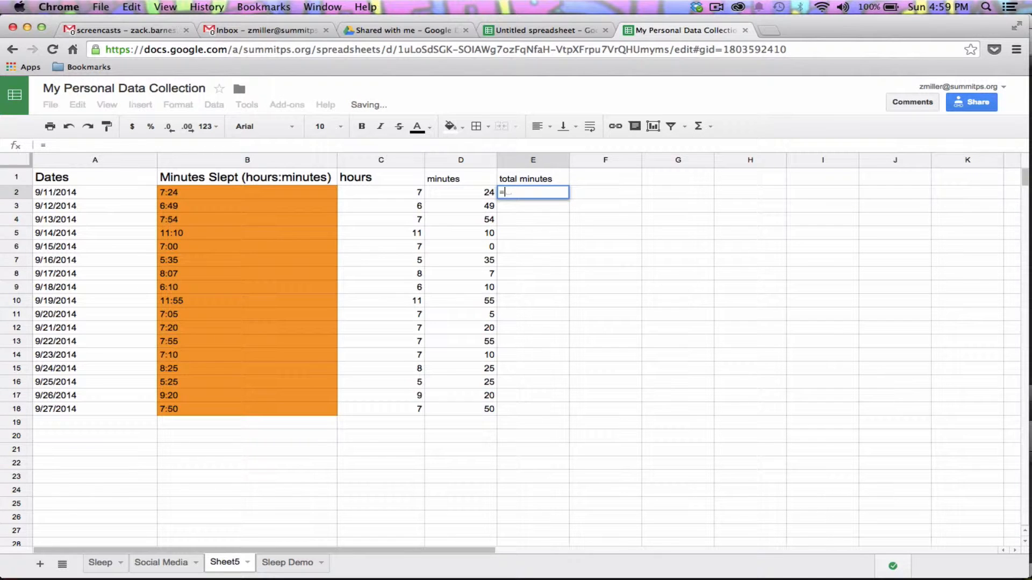
left_click(379, 192)
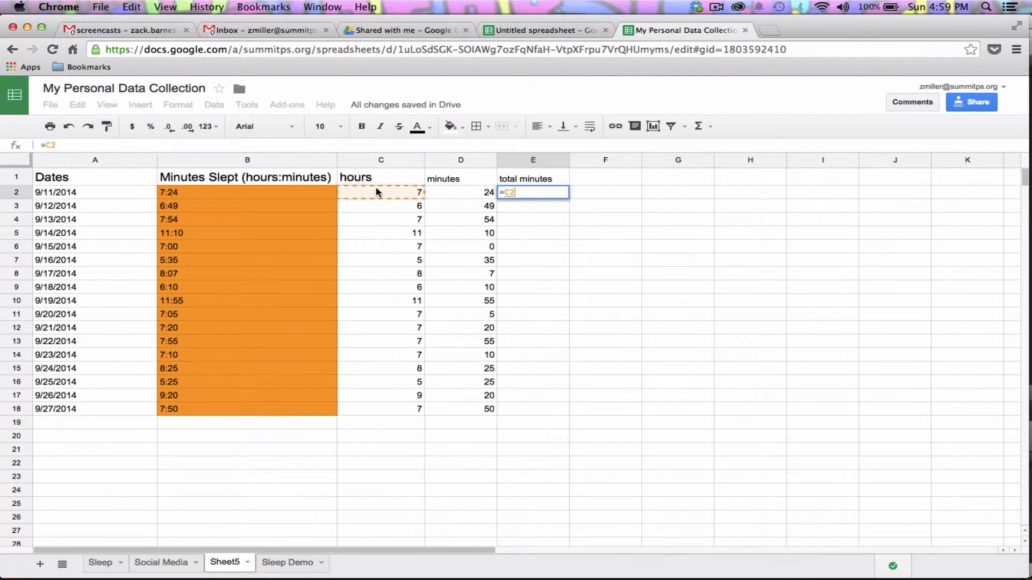
type("*60")
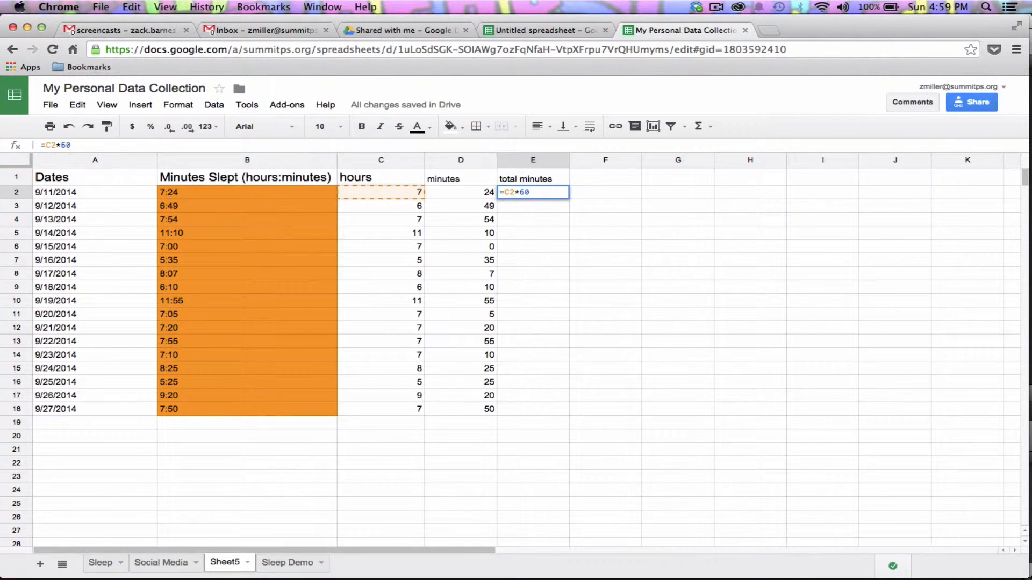
type("+")
left_click(462, 194)
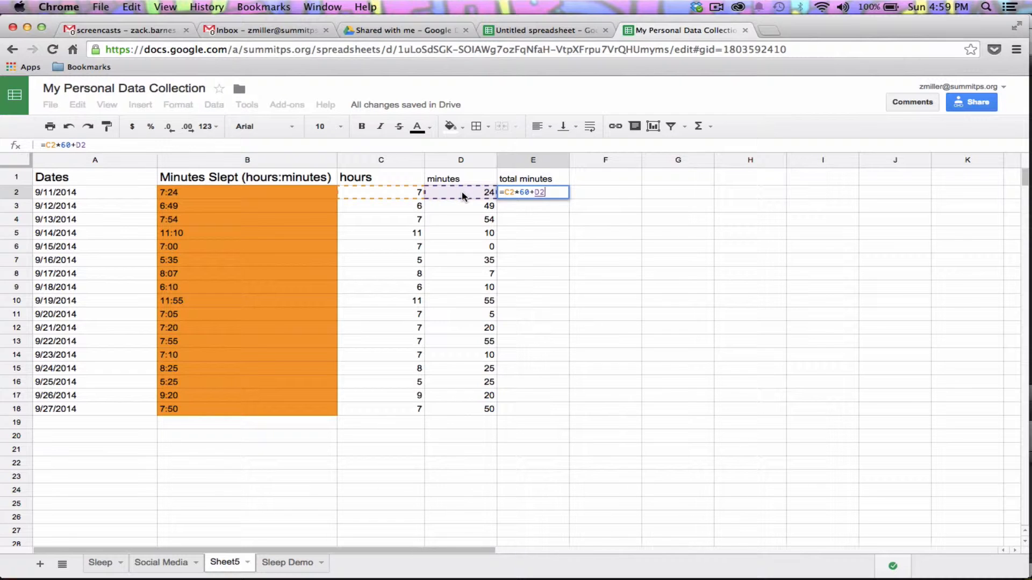
key("Return")
left_click(532, 195)
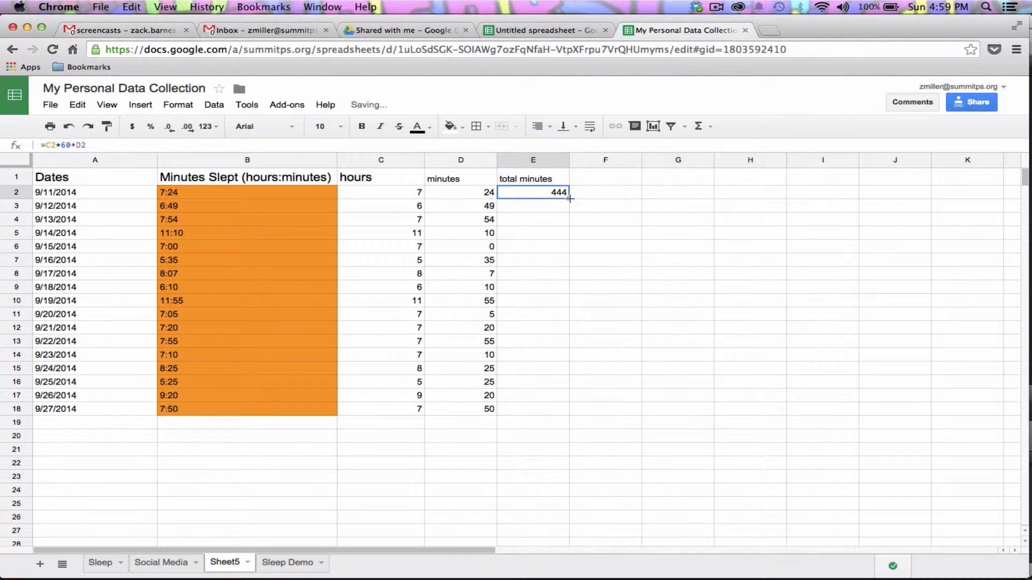
left_click_drag(569, 198, 560, 415)
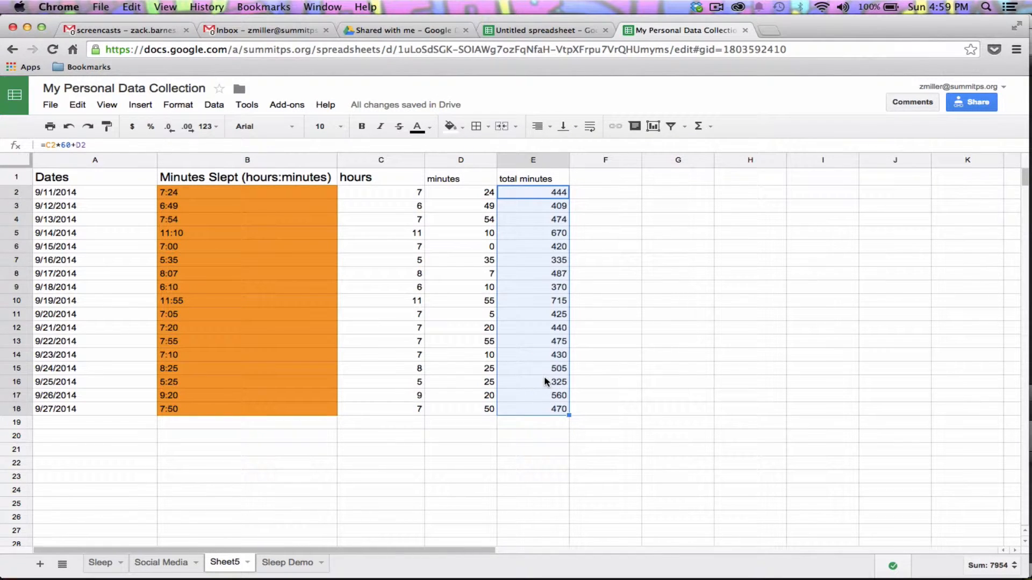
left_click(611, 194)
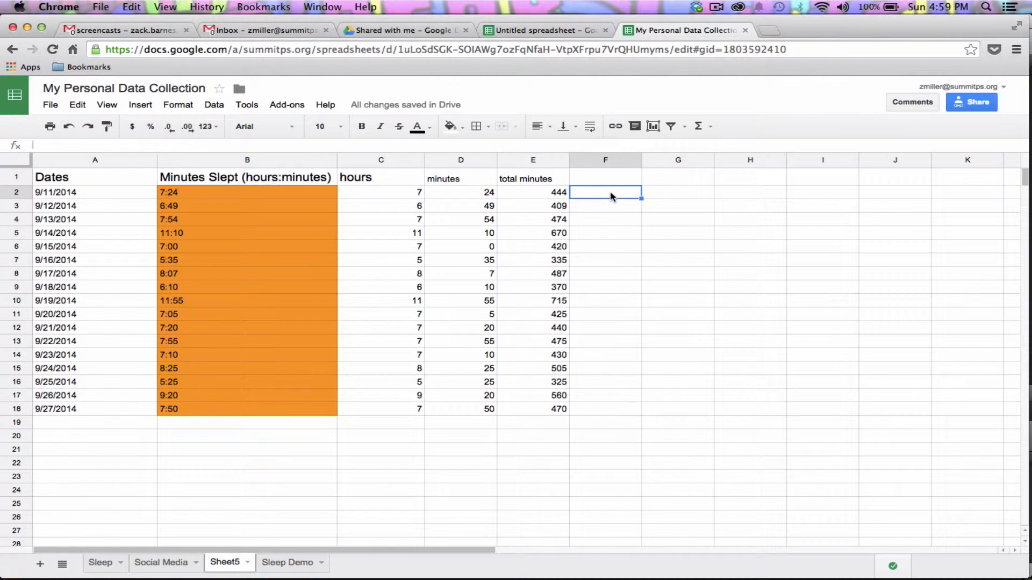
left_click(408, 196)
left_click(477, 197)
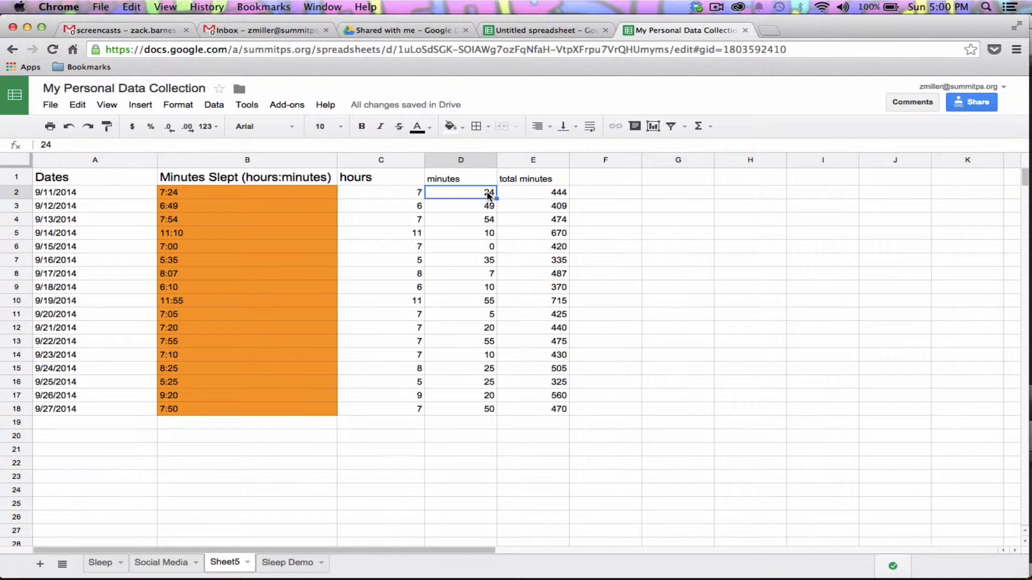
Insert a column before the total minutes column and head it "fraction of an hour".
right_click(527, 161)
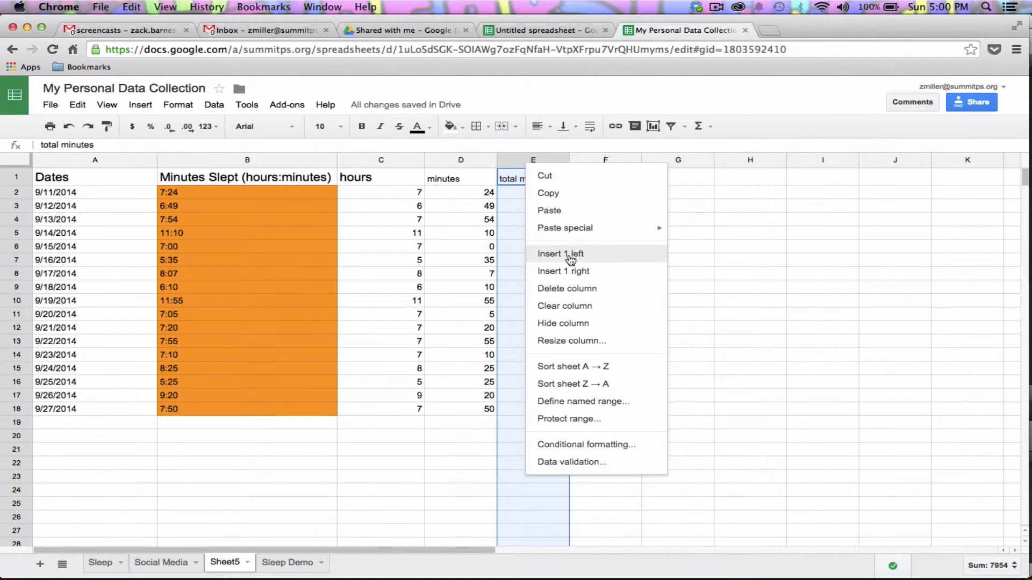
left_click(548, 253)
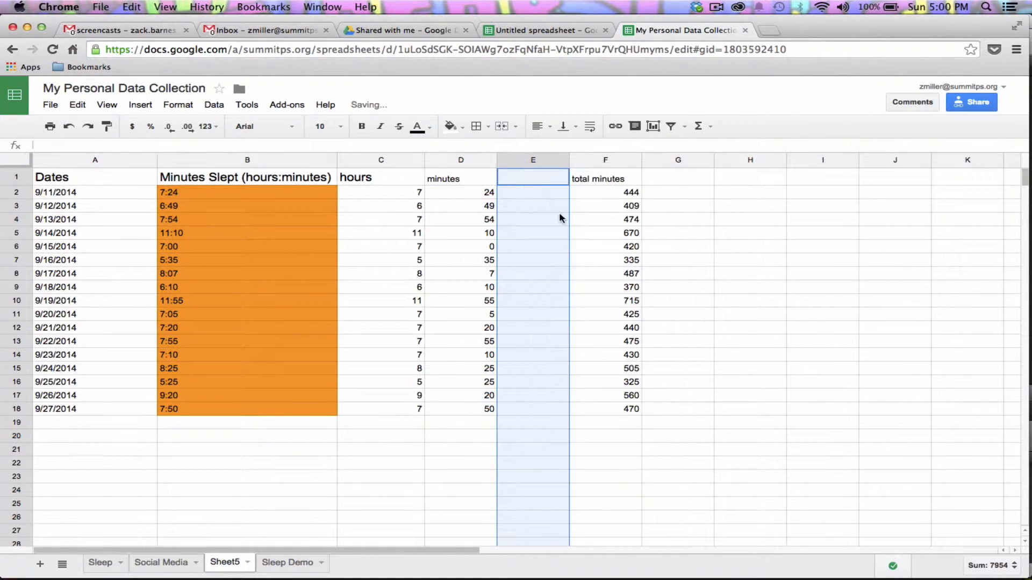
left_click(534, 182)
type("fraction of an hour")
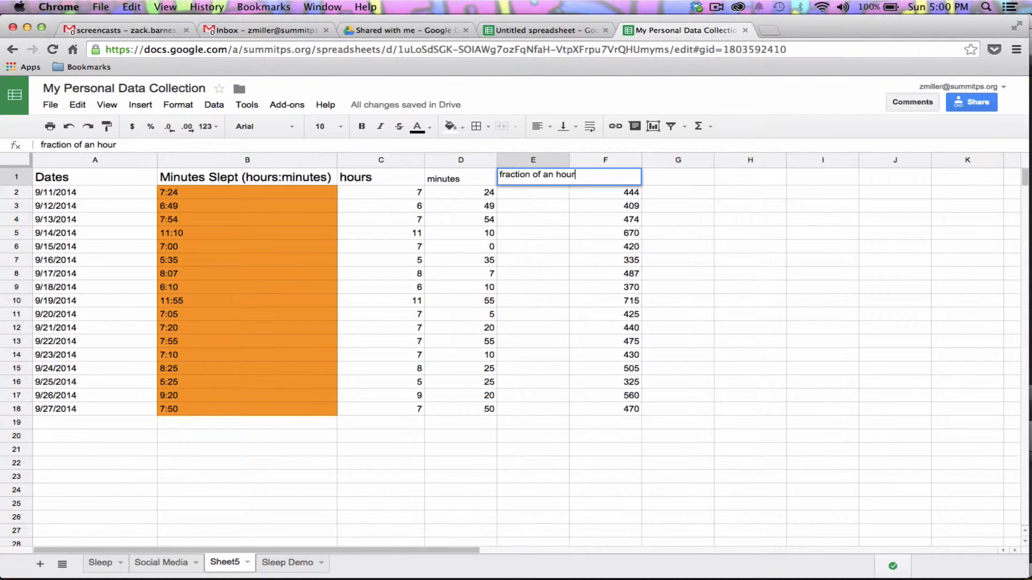
key("Return")
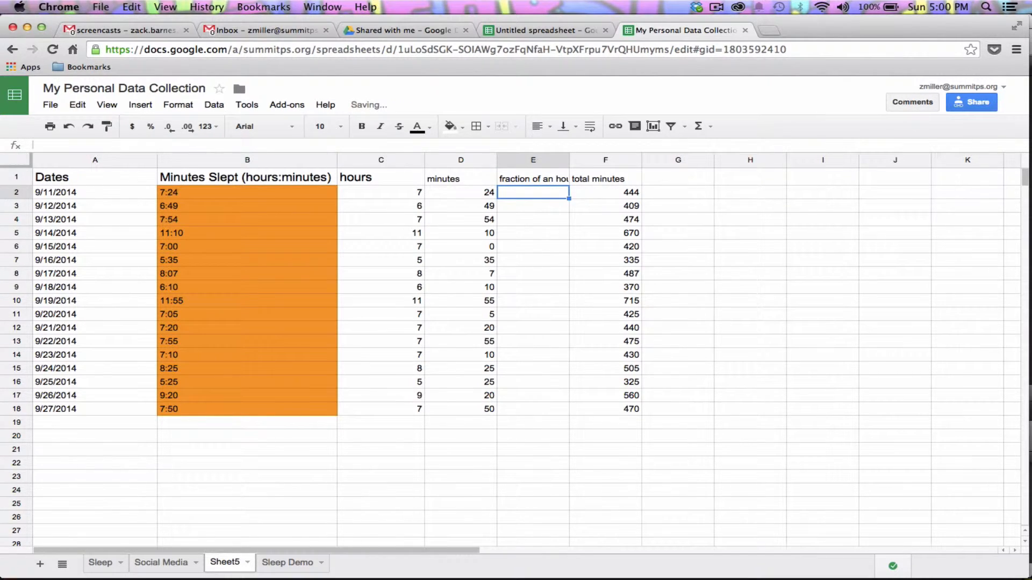
Convert the minutes in D2 to a fraction of an hour in E2 with the formula =D2/60.
type("=")
left_click(478, 196)
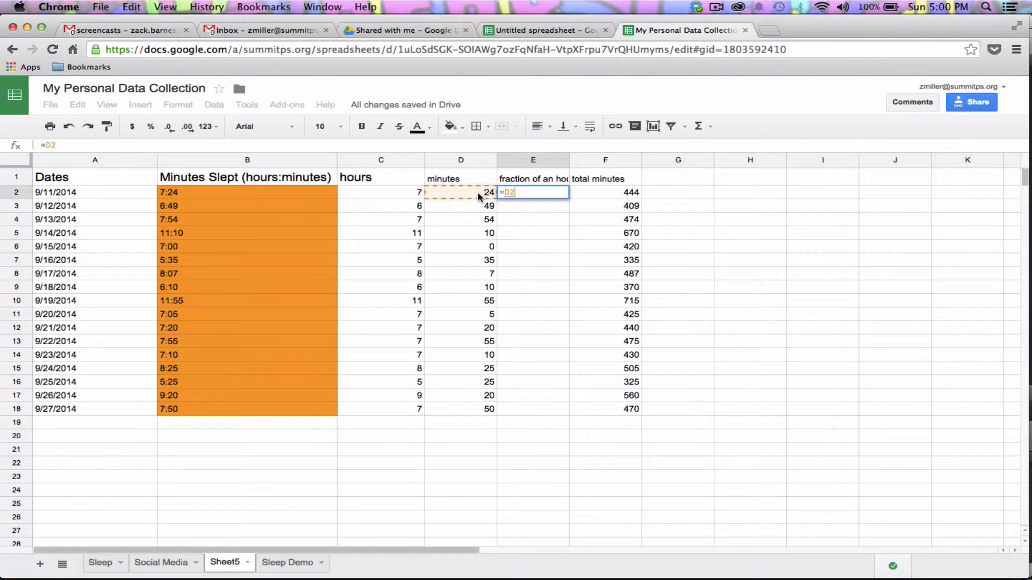
type("/60")
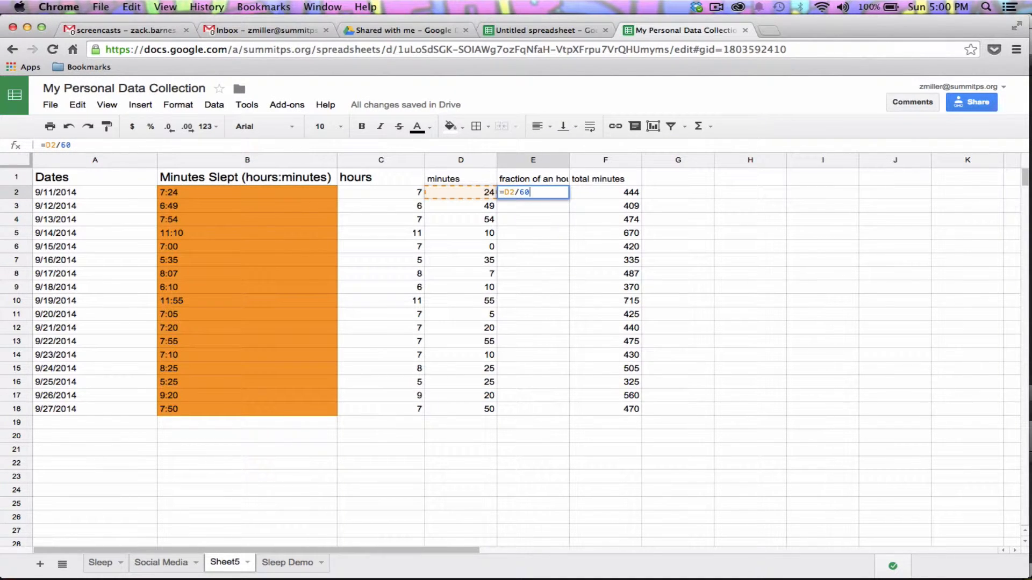
key("Return")
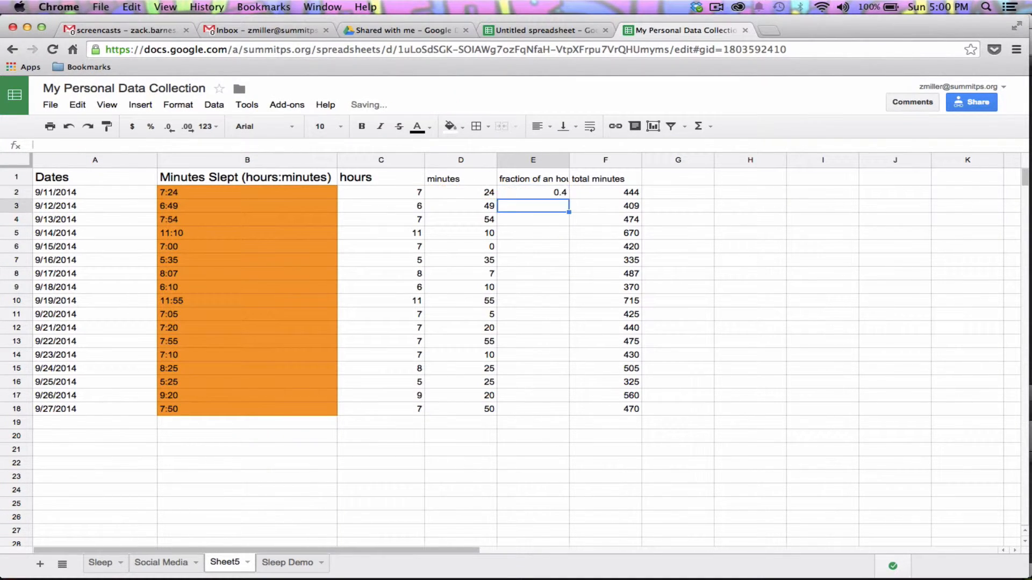
Fill the fraction of an hour formula from E2 down through E18 and widen column E to fit its heading.
left_click(527, 194)
left_click_drag(568, 200, 539, 412)
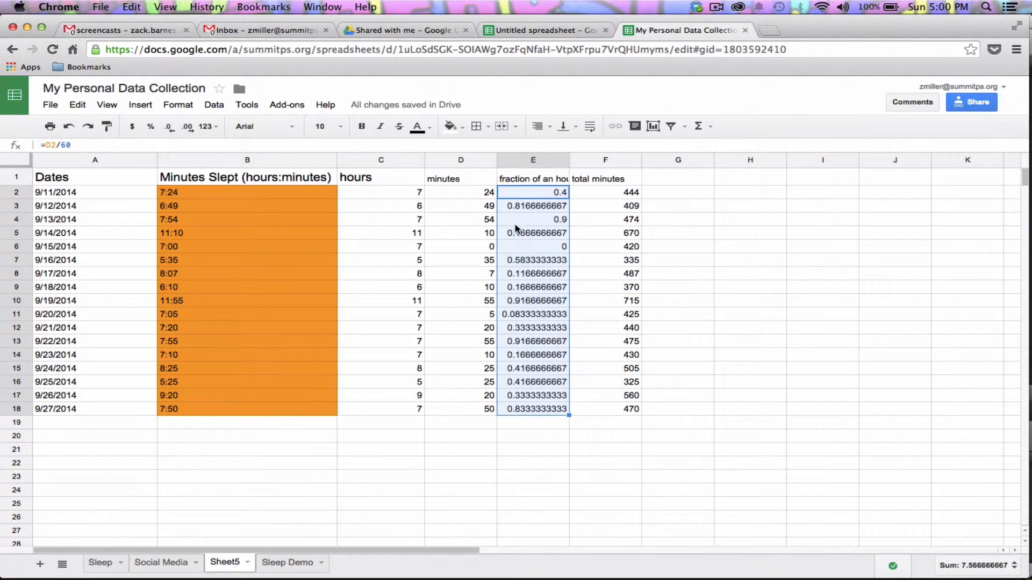
left_click(481, 222)
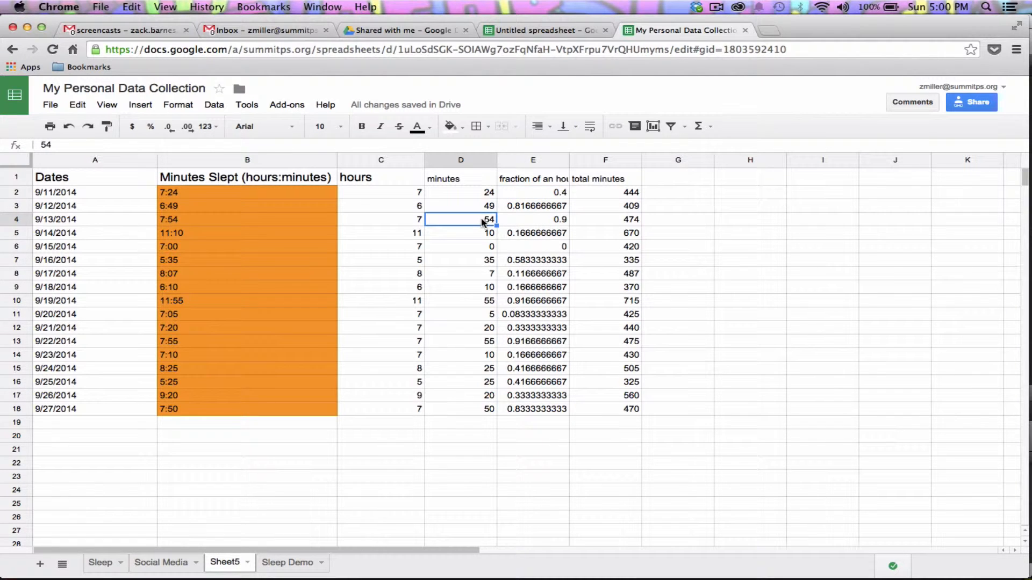
left_click(562, 219)
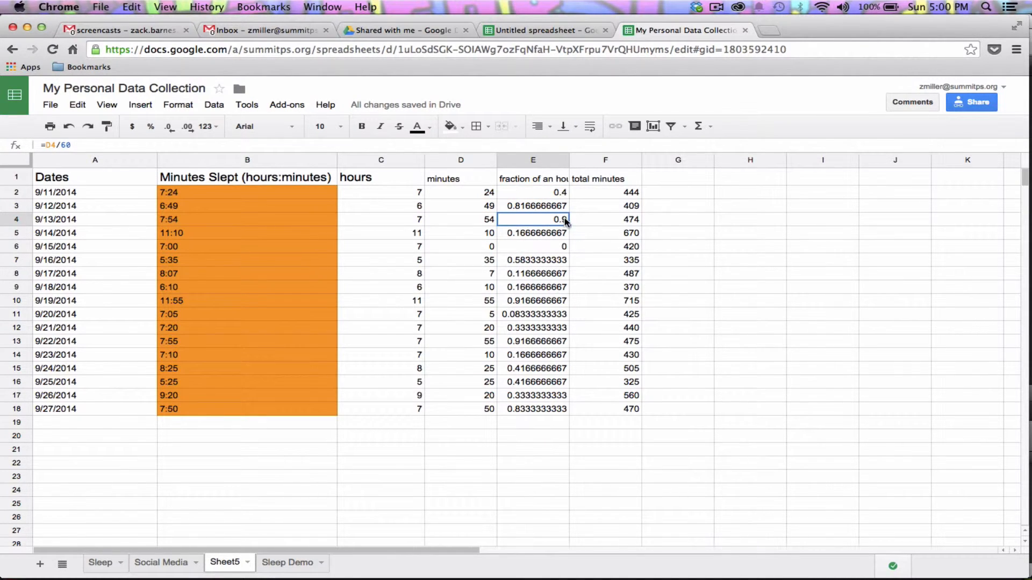
left_click_drag(569, 160, 595, 159)
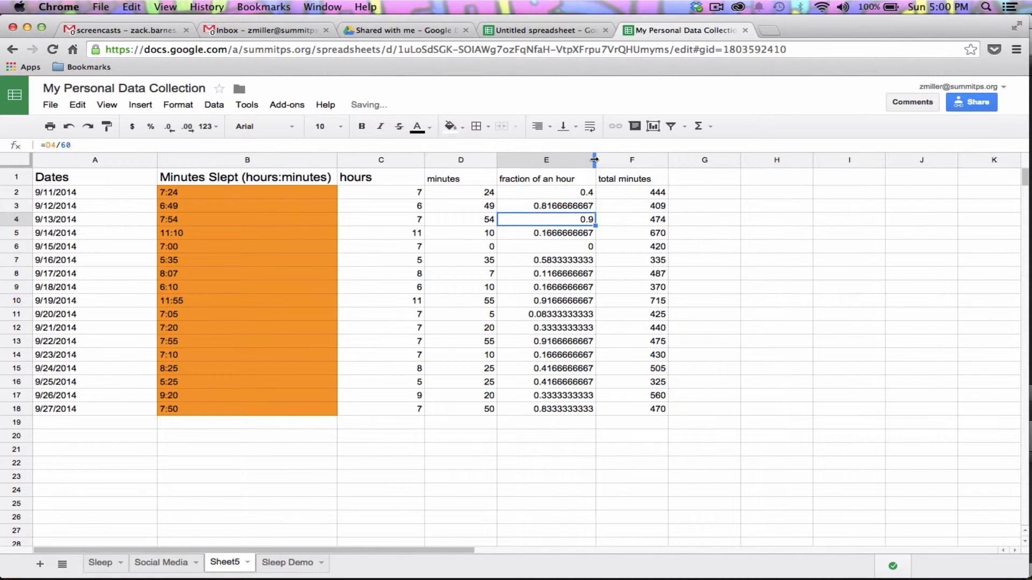
Insert a column after the fraction of an hour column and add the hours and fraction in F2 with the formula =C2+E2.
right_click(559, 159)
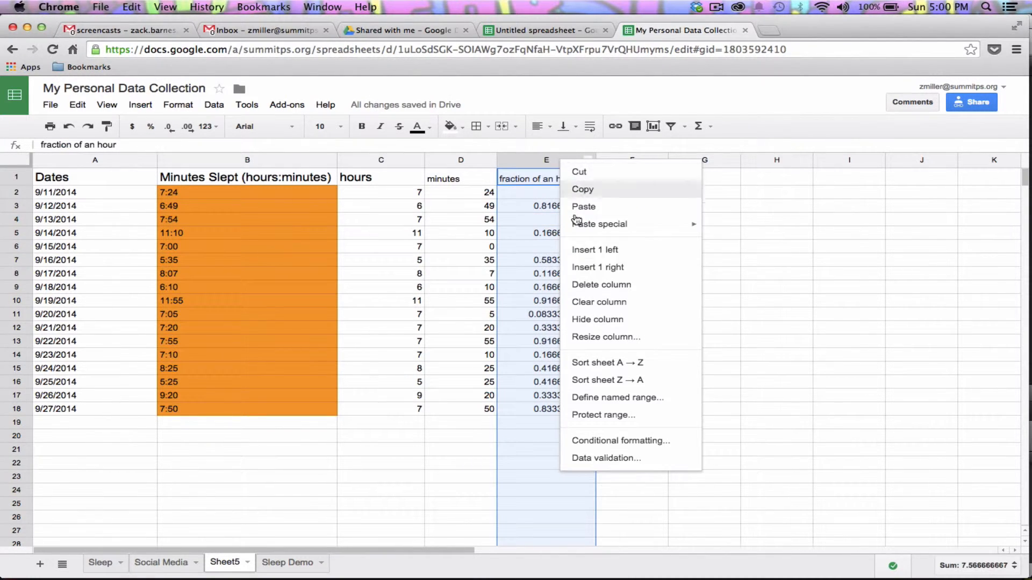
left_click(597, 273)
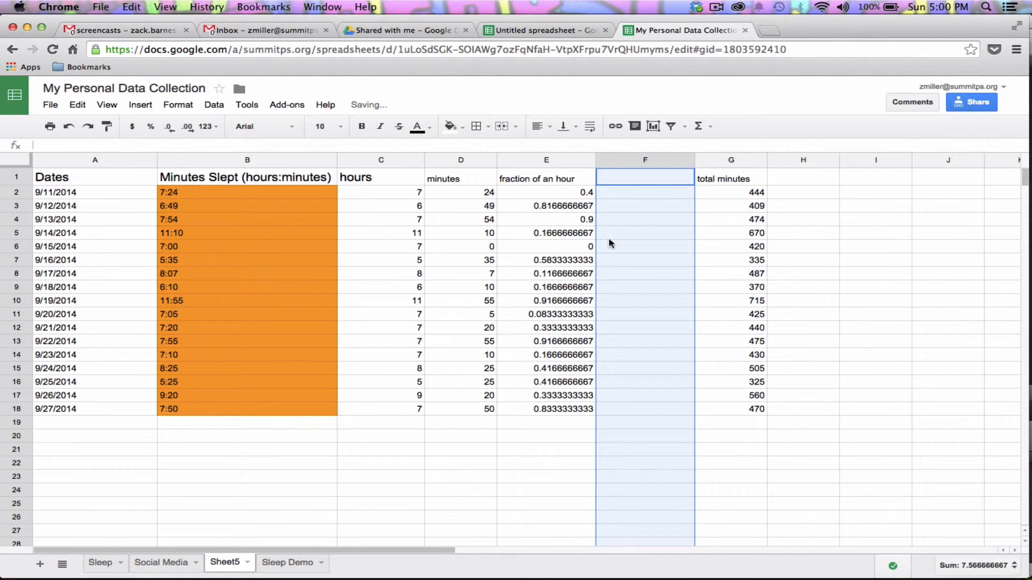
left_click(627, 193)
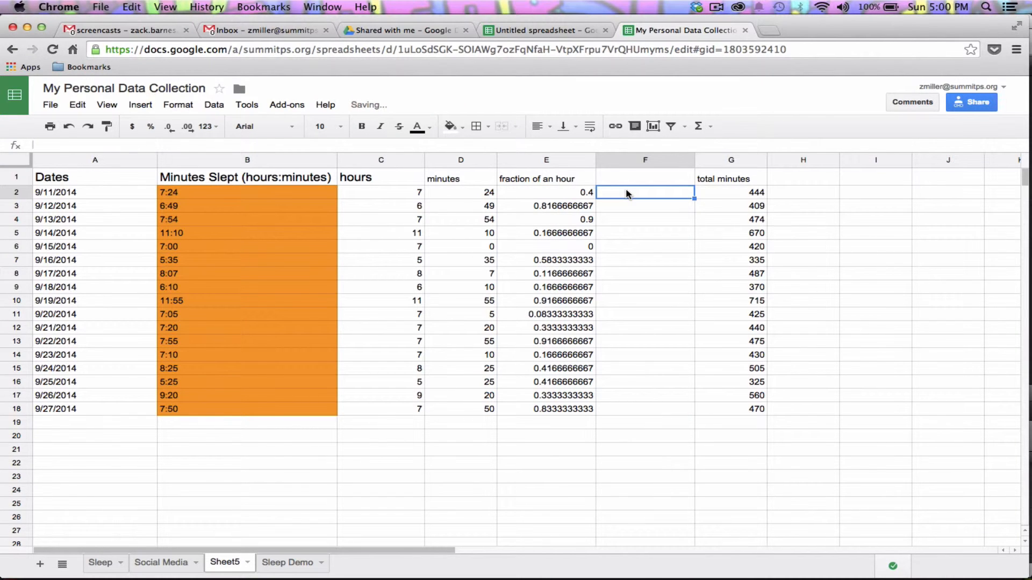
type("=")
left_click(415, 195)
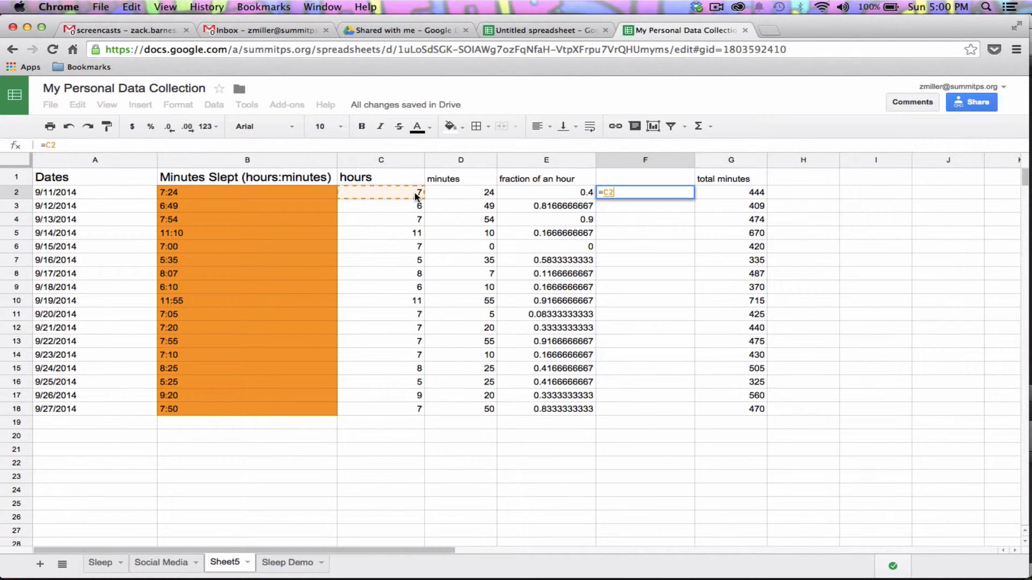
type("+")
left_click(533, 194)
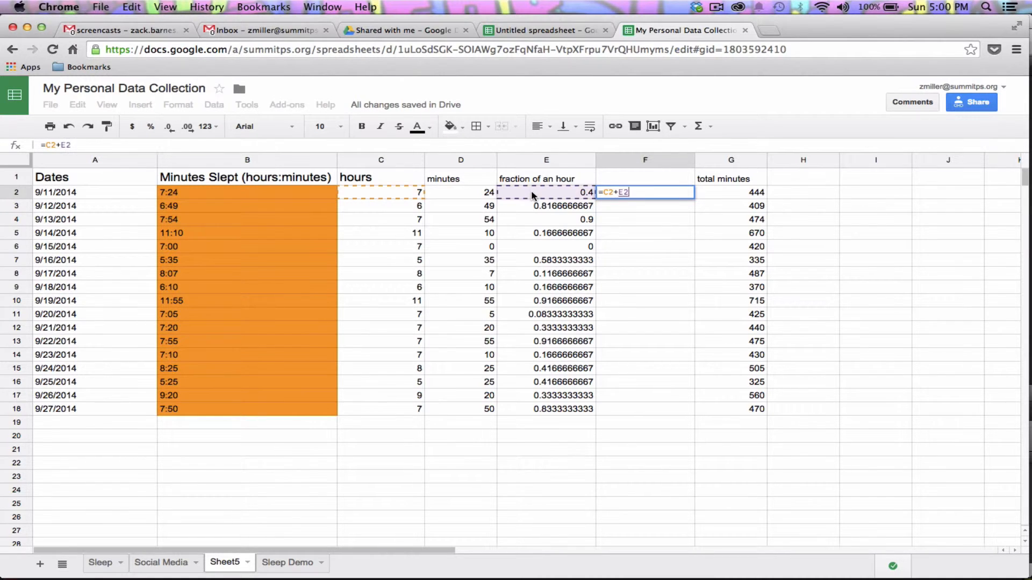
key("Return")
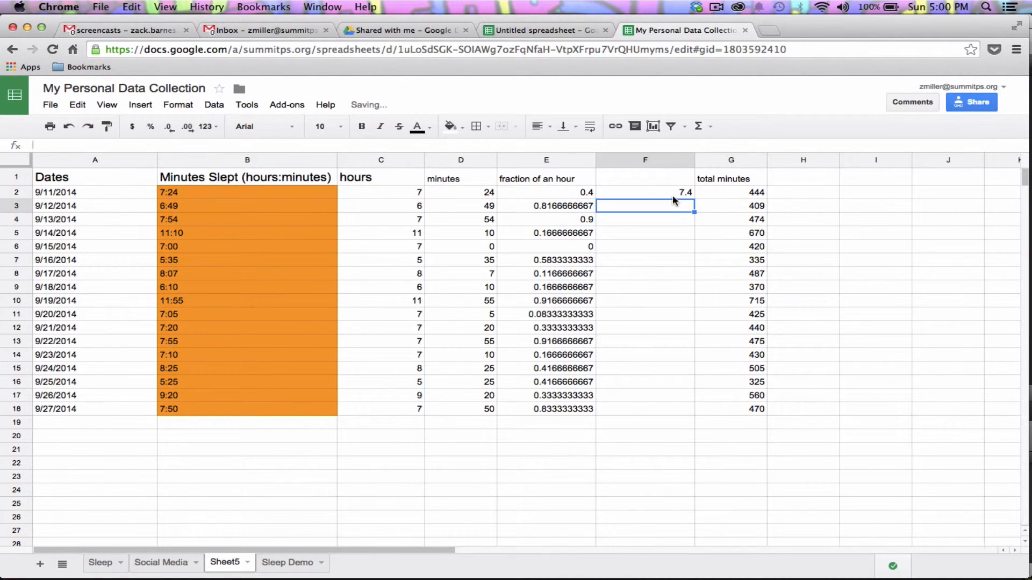
Fill the formula in F2 down through F18 and head the column "total hours" in F1.
left_click(689, 194)
left_click_drag(695, 197, 659, 407)
left_click(644, 171)
type("total hours")
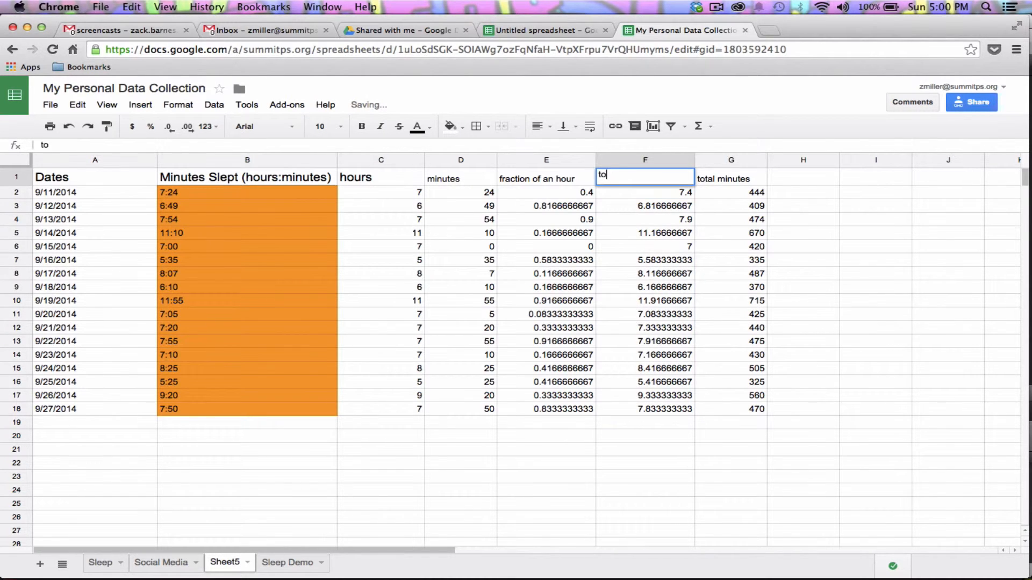
key("Return")
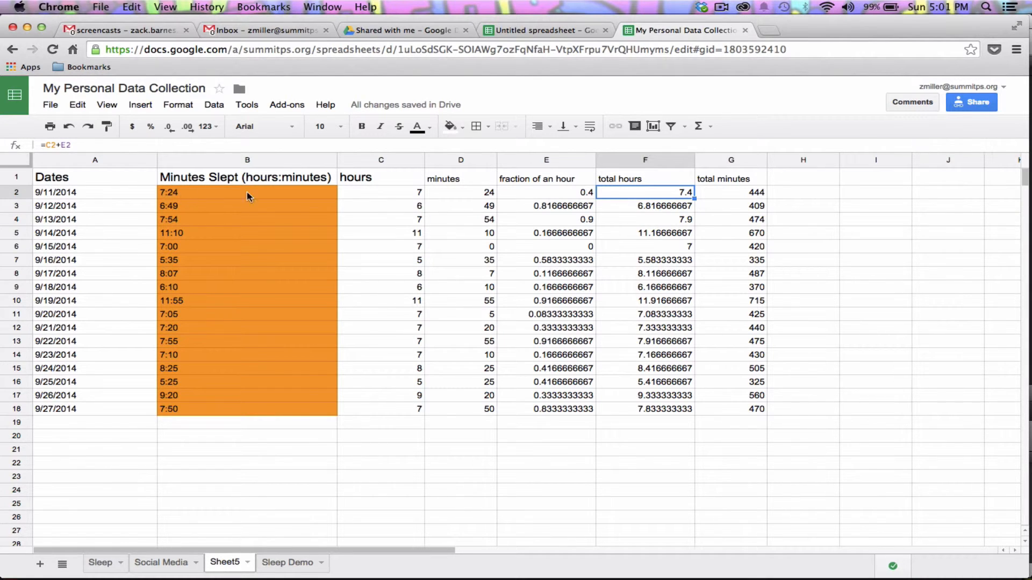
Apply the custom number format 0.00 to the fraction of an hour and total hours columns.
left_click(640, 160)
left_click(559, 161, "shift")
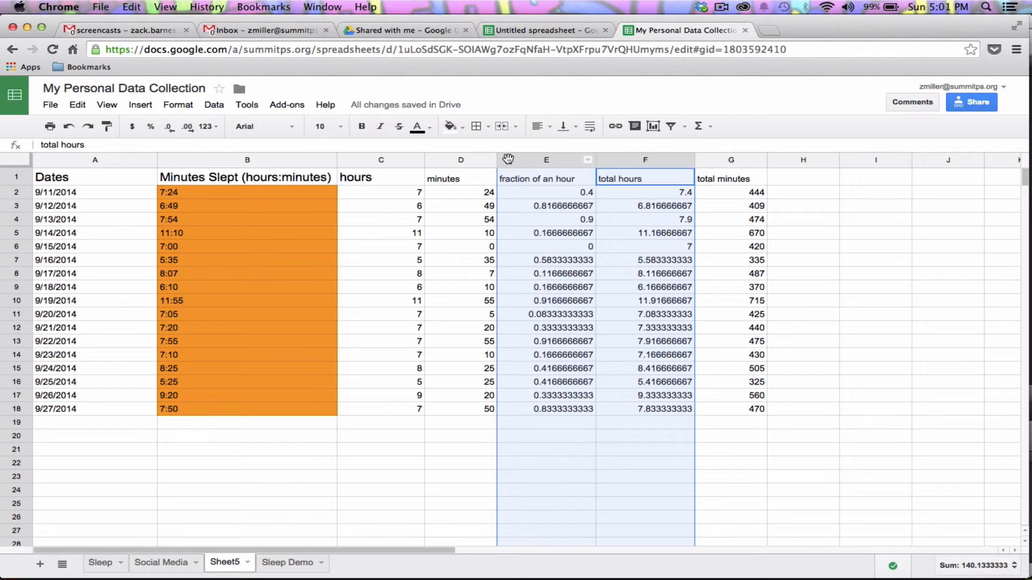
left_click(178, 105)
mouse_move(194, 133)
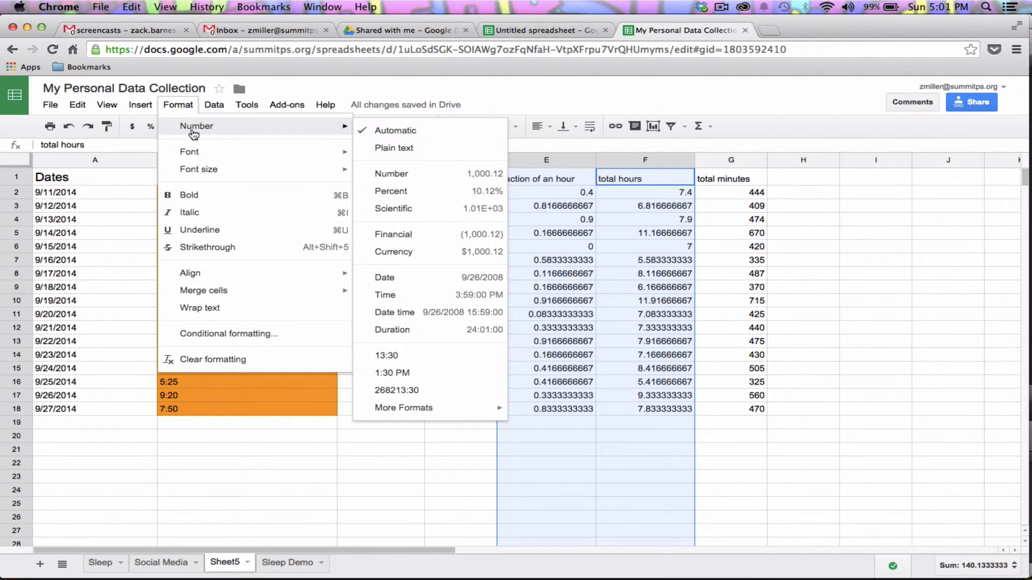
mouse_move(454, 412)
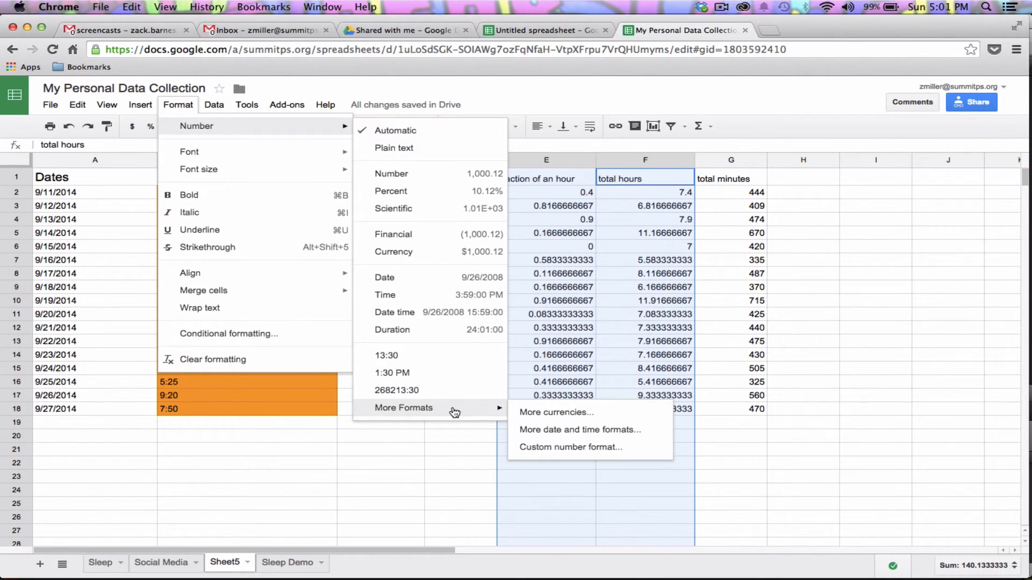
left_click(568, 447)
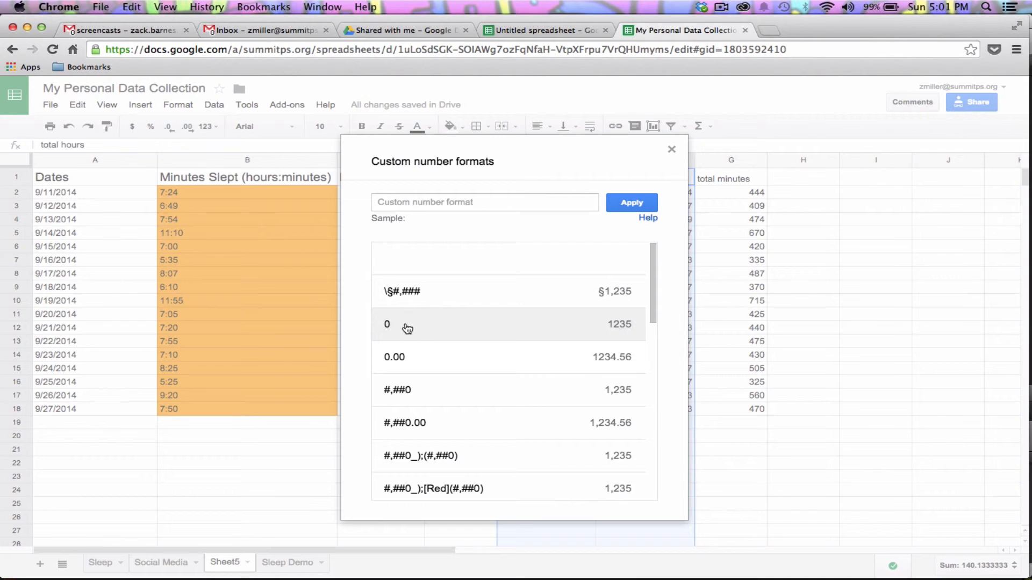
left_click(407, 347)
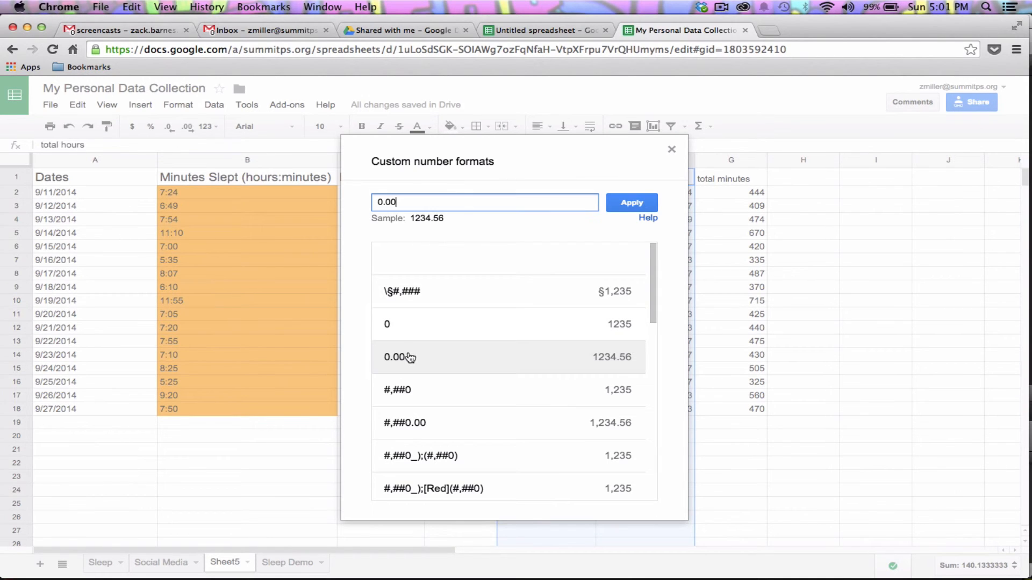
left_click(626, 203)
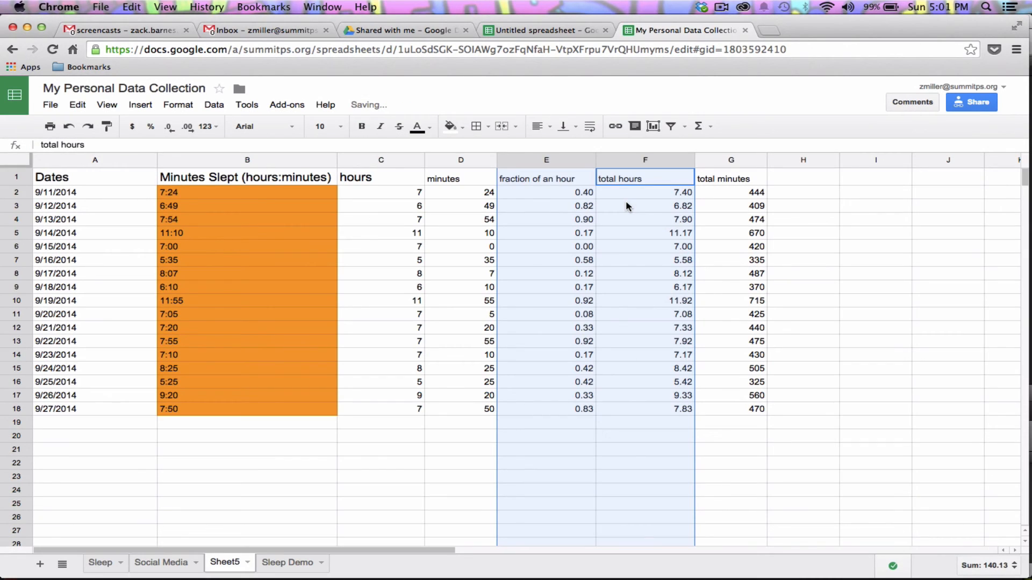
left_click(630, 251)
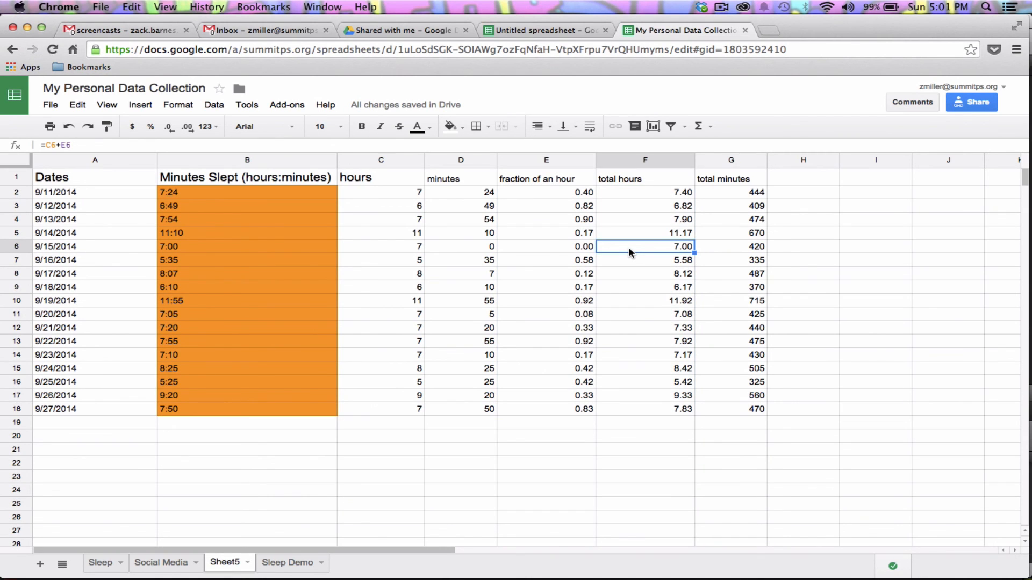
left_click(721, 7)
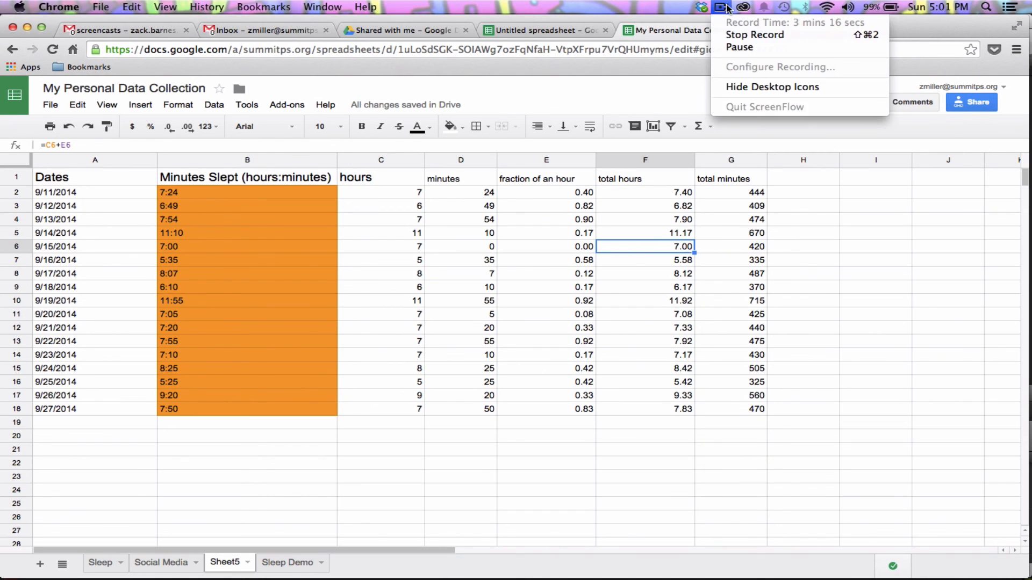